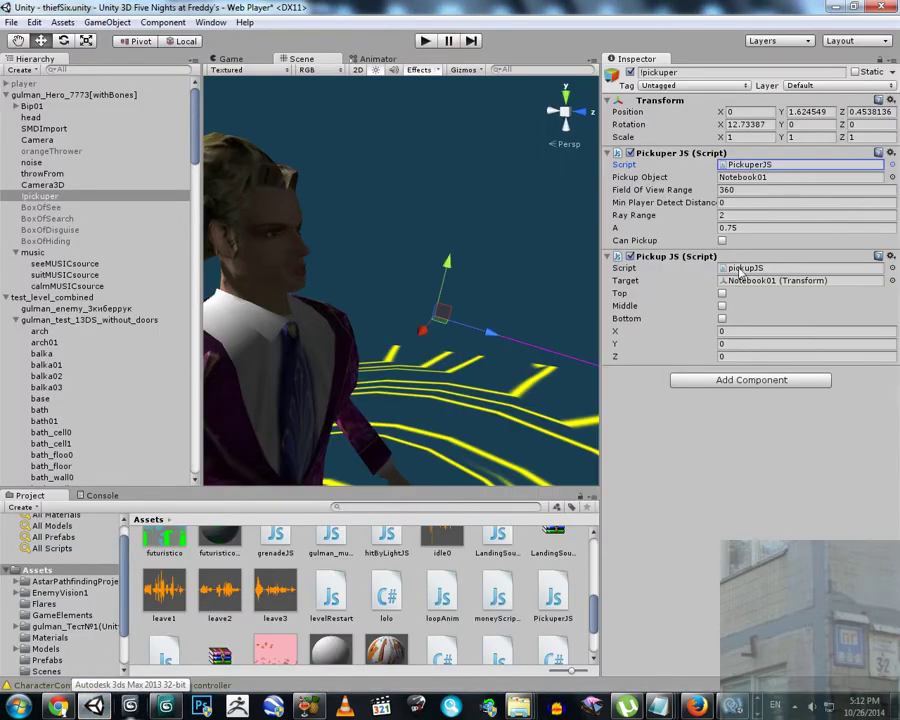
Open the pickupJS script from the Pickup JS component and examine its target variable and the top, middle and bottom height conditions.
click(745, 268)
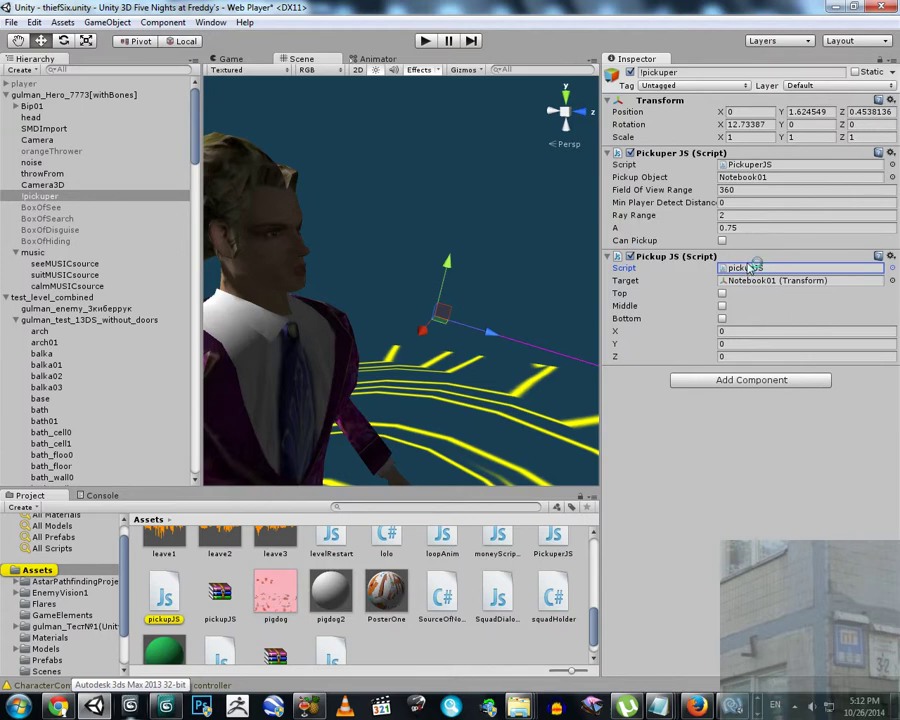
double_click(752, 268)
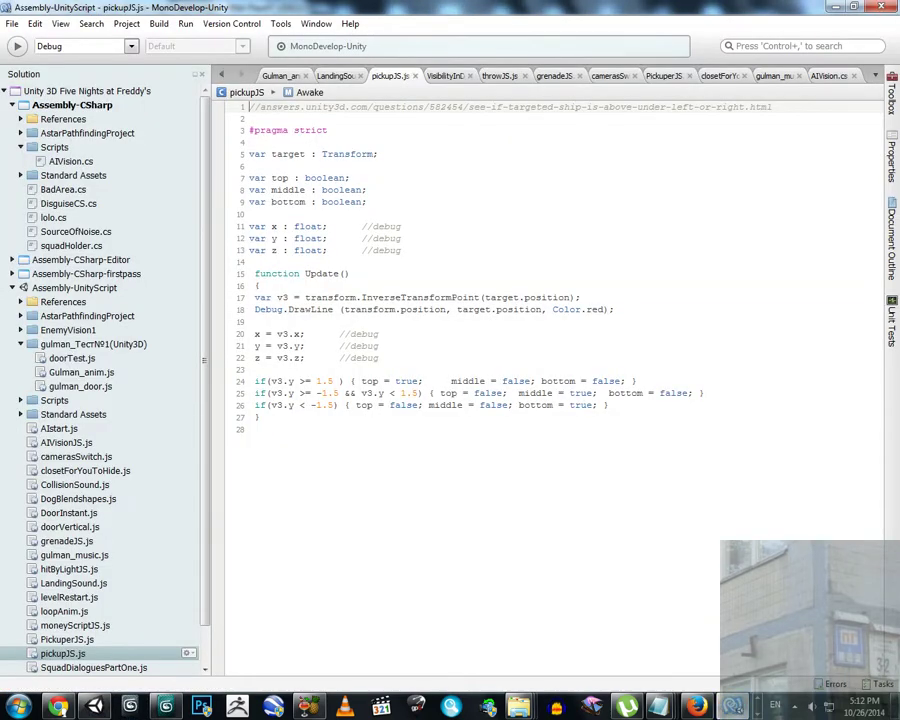
drag(249, 154, 378, 154)
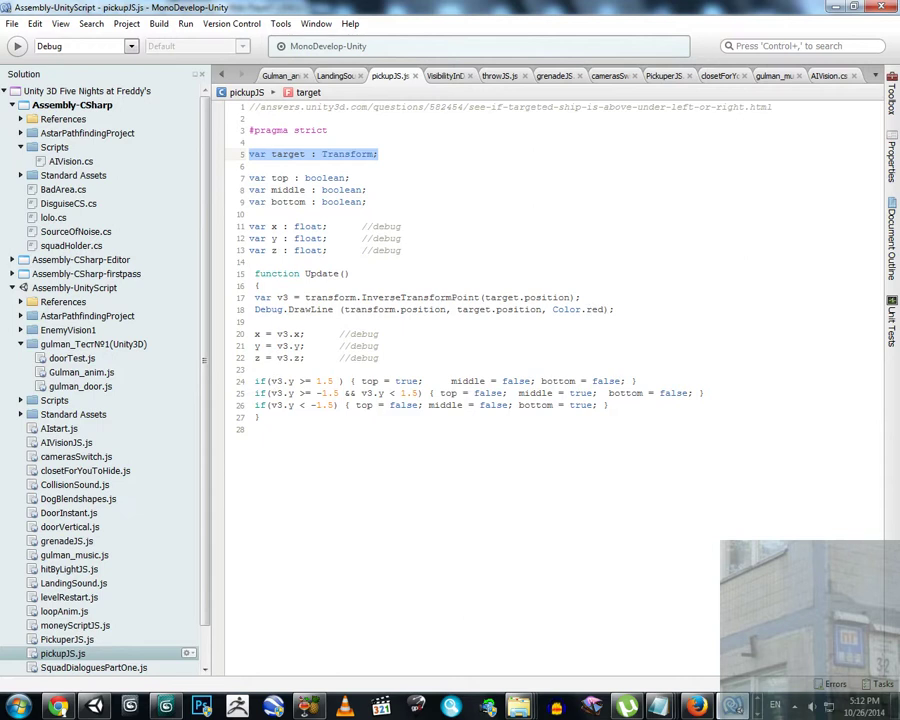
drag(362, 381, 423, 381)
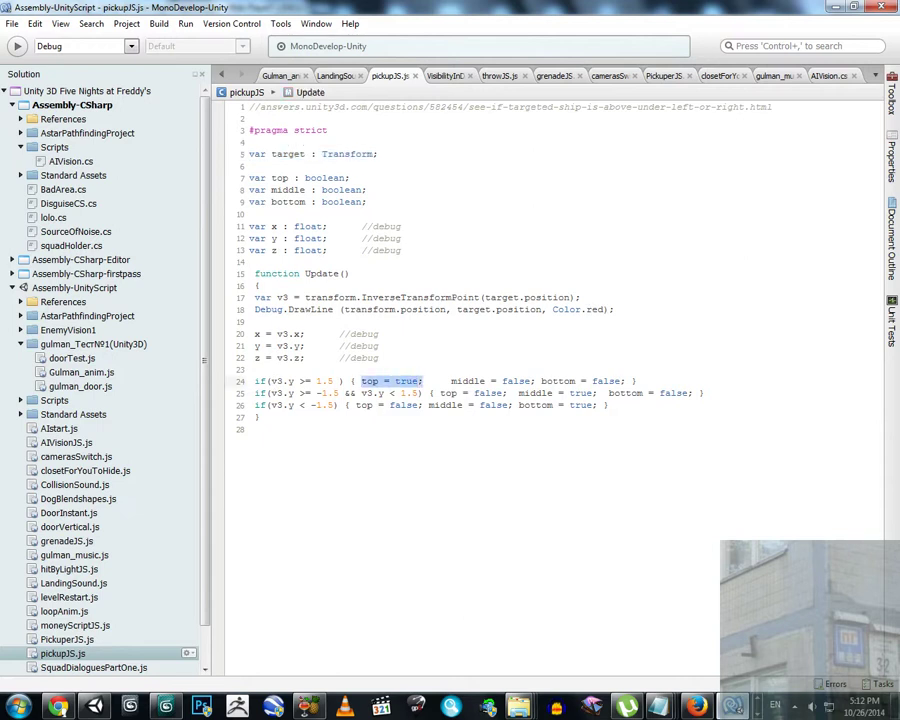
click(385, 381)
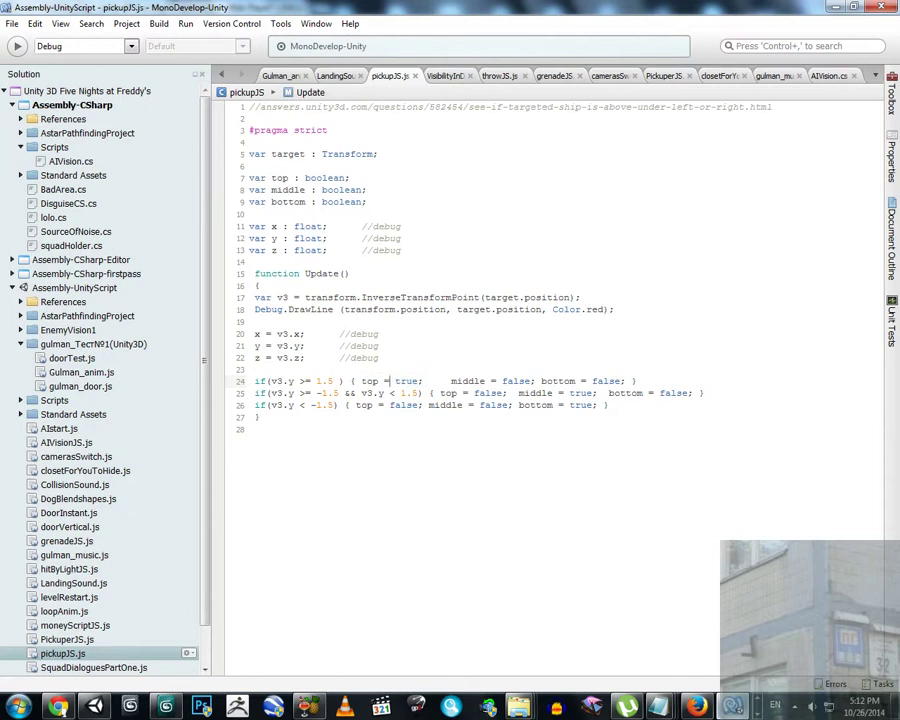
drag(361, 381, 422, 381)
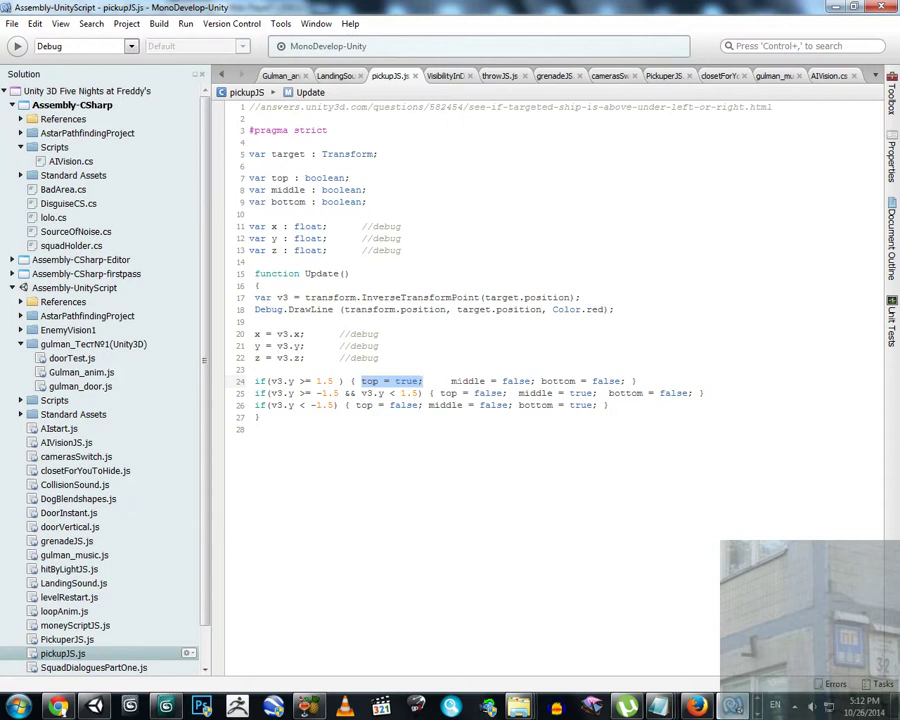
drag(451, 381, 625, 381)
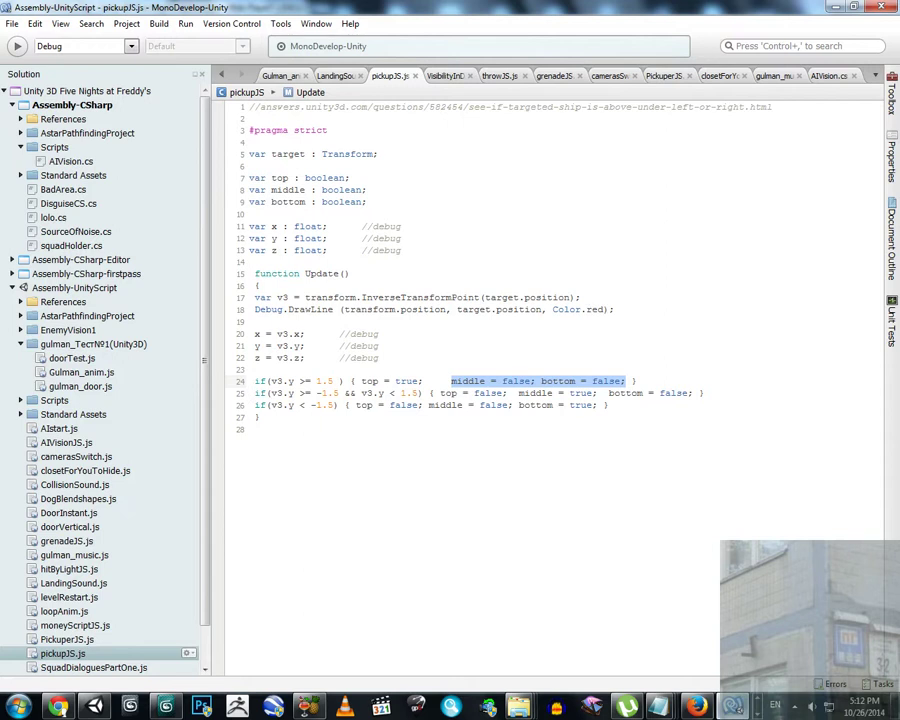
drag(255, 393, 704, 393)
drag(608, 405, 254, 405)
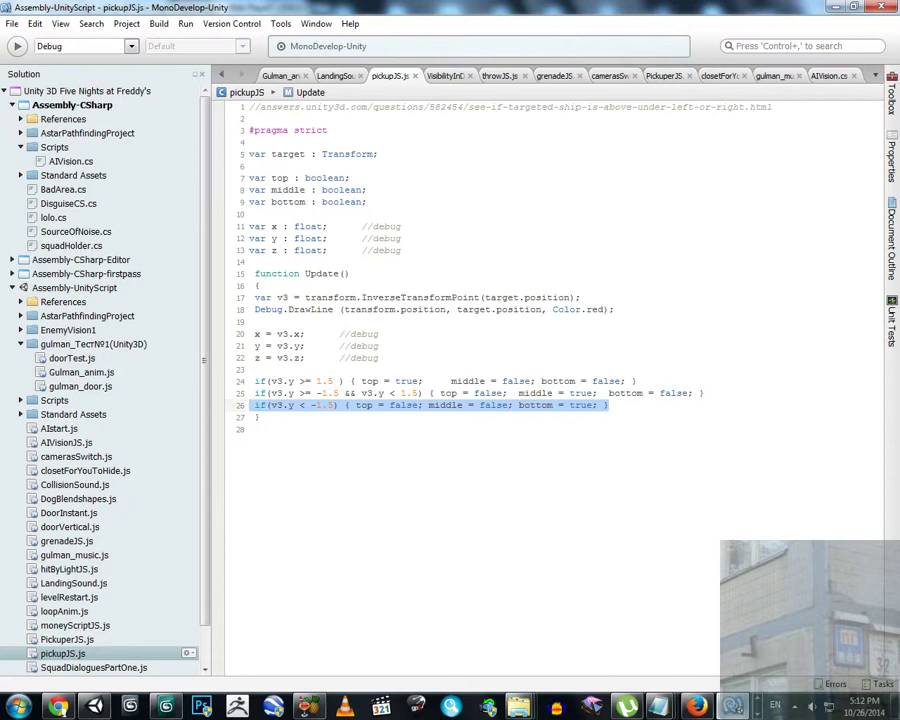
key(ctrl+a)
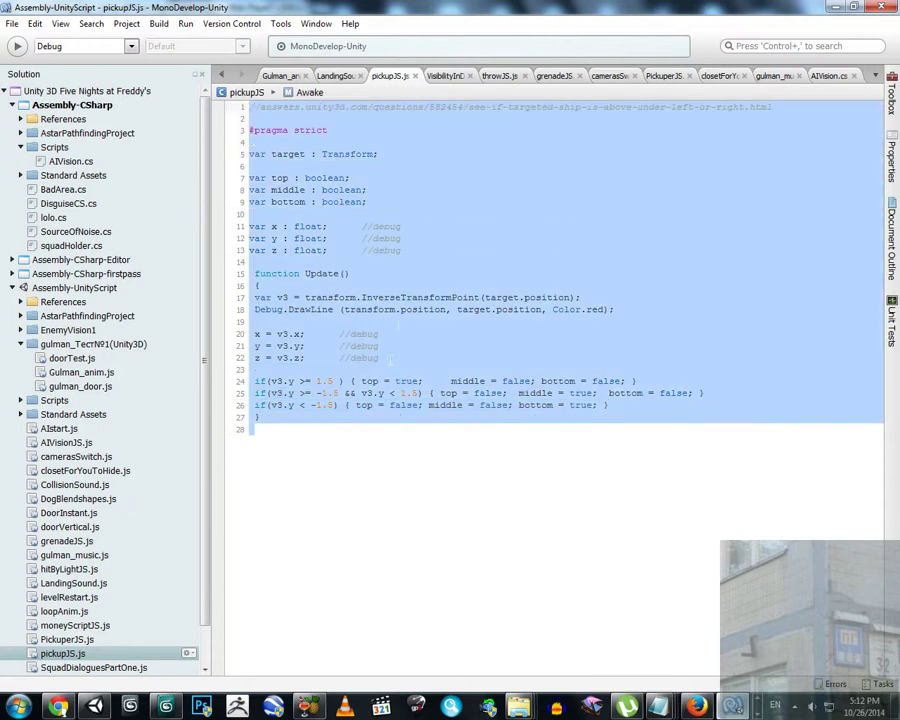
click(392, 348)
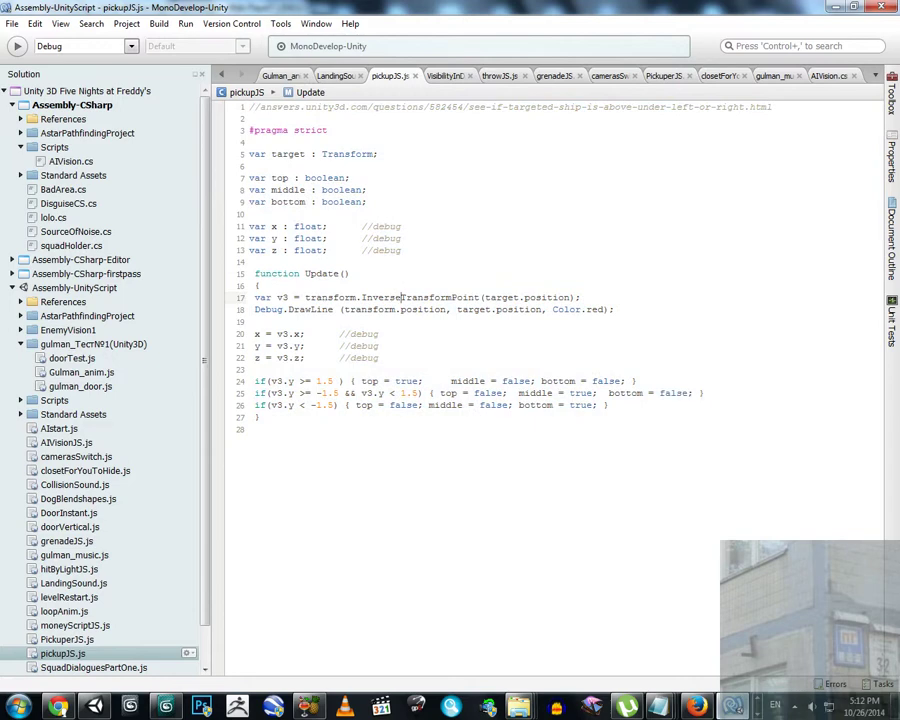
key(ctrl+a)
Open Gulman_anim.js and examine the top, middle and bottom conditions in the AnimPickup function.
click(96, 707)
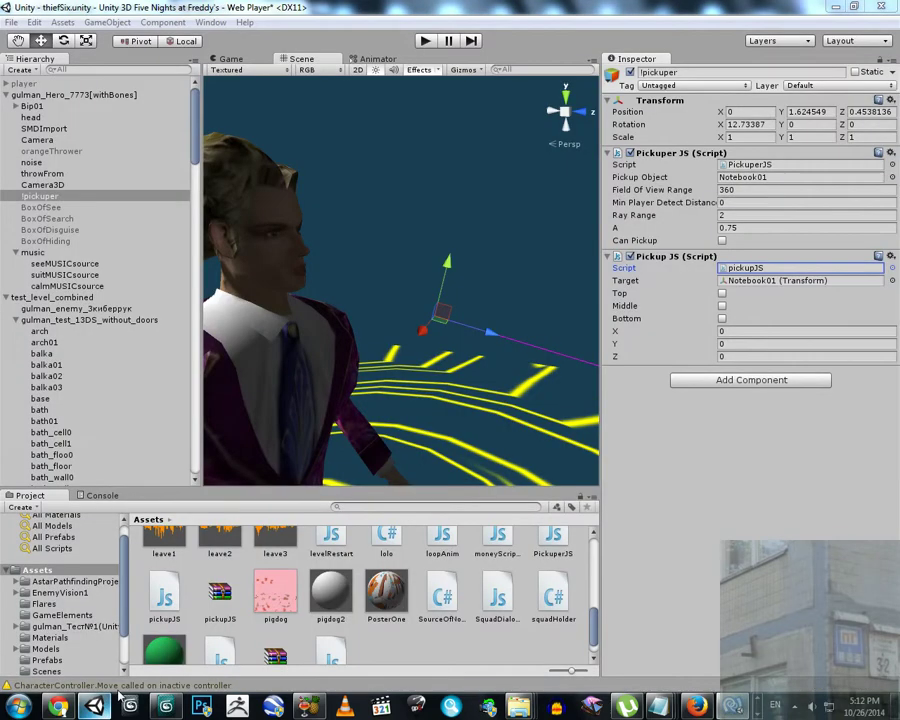
click(733, 706)
click(281, 76)
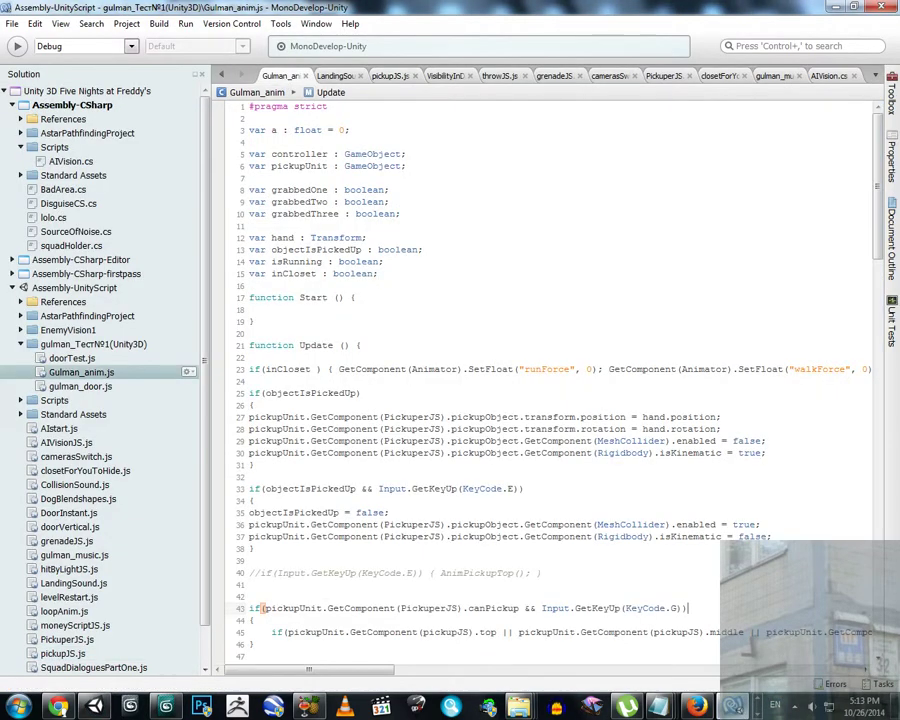
drag(880, 184, 895, 578)
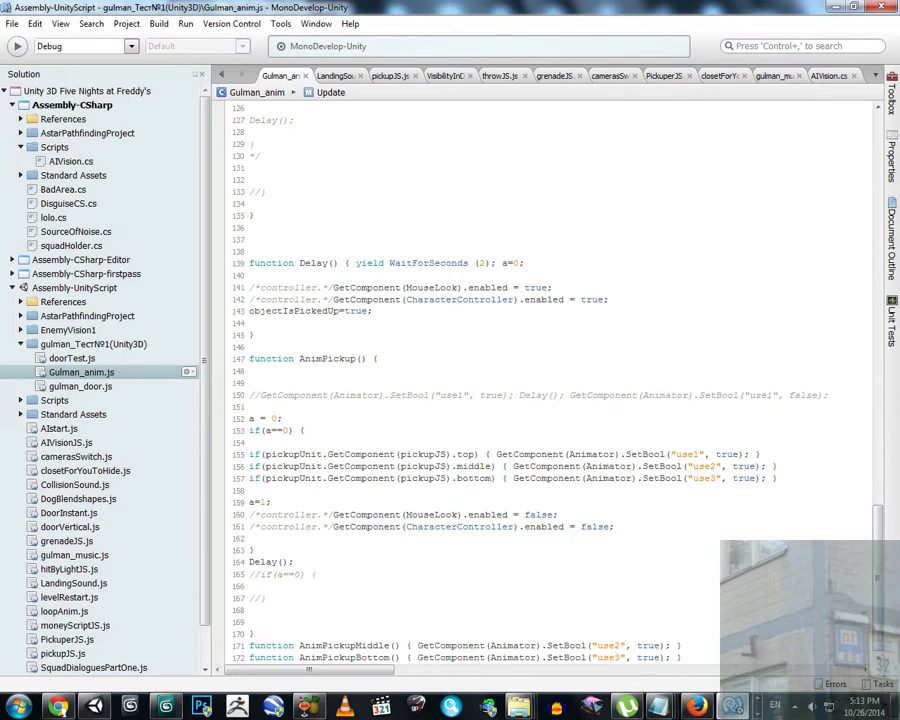
drag(777, 478, 249, 454)
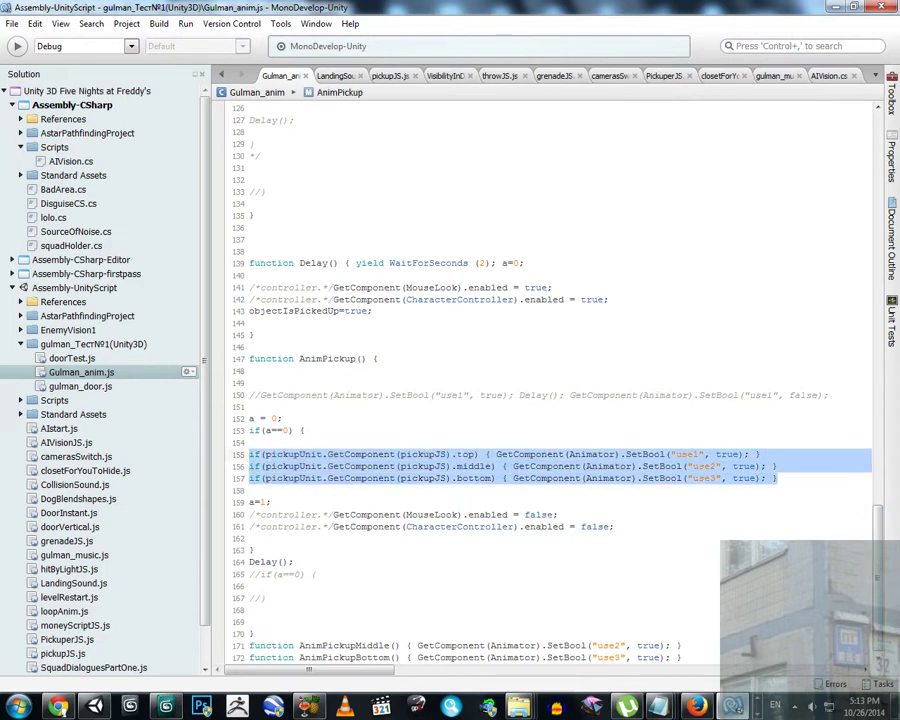
click(457, 454)
double_click(460, 454)
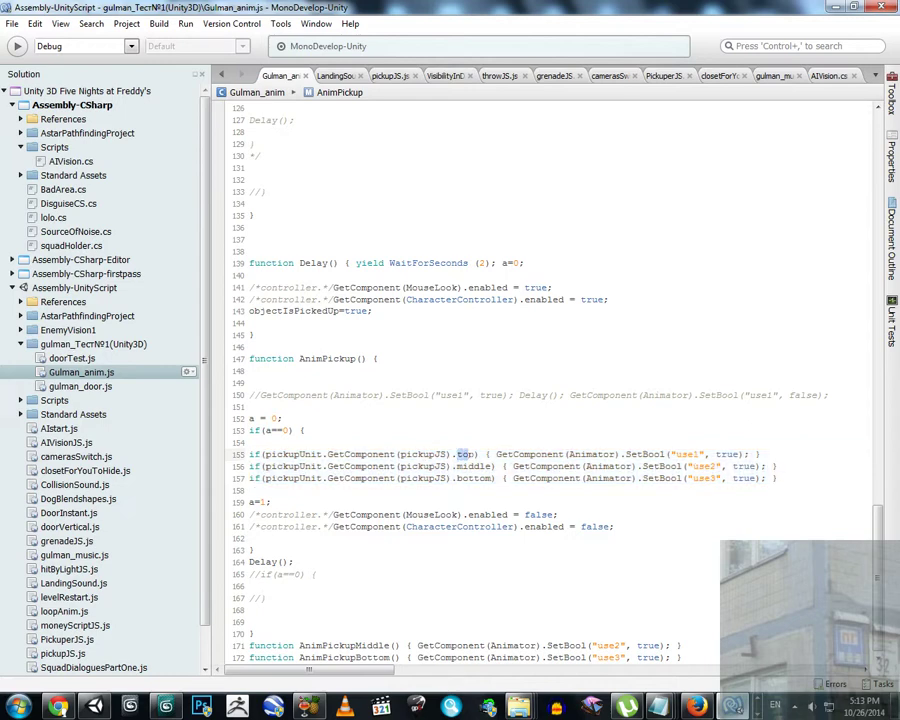
Compare the top boolean declared in pickupJS.js with the use1 animator call in Gulman_anim.js.
click(774, 76)
click(728, 77)
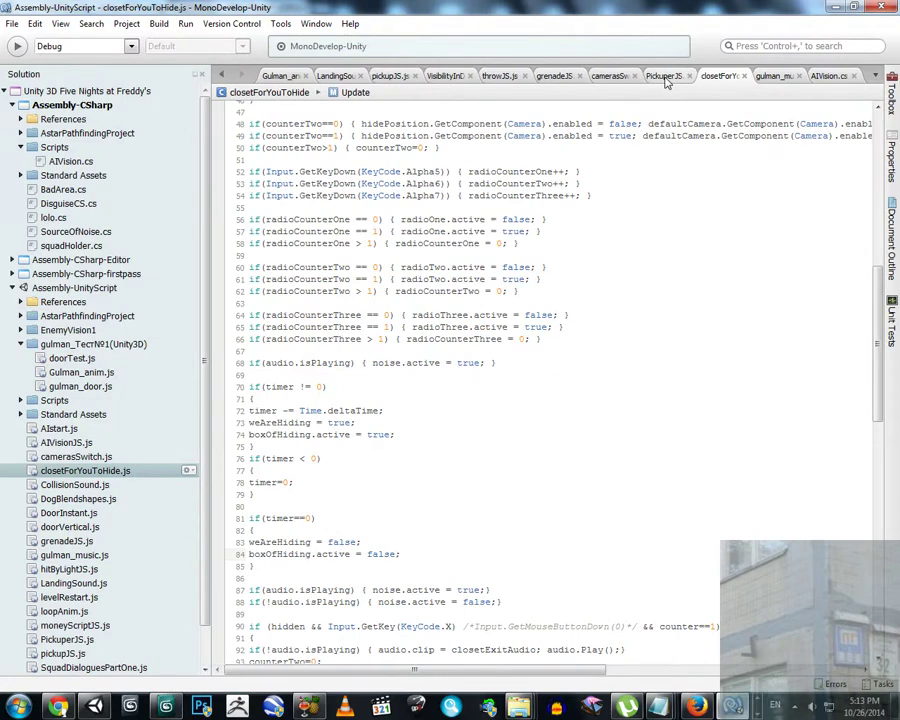
click(664, 76)
click(610, 76)
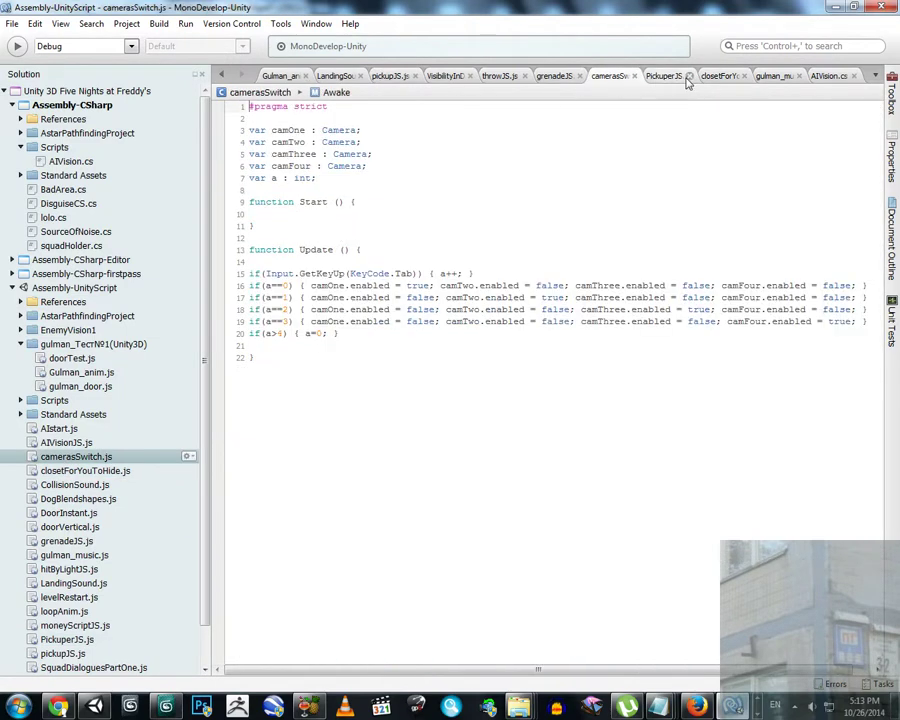
click(387, 77)
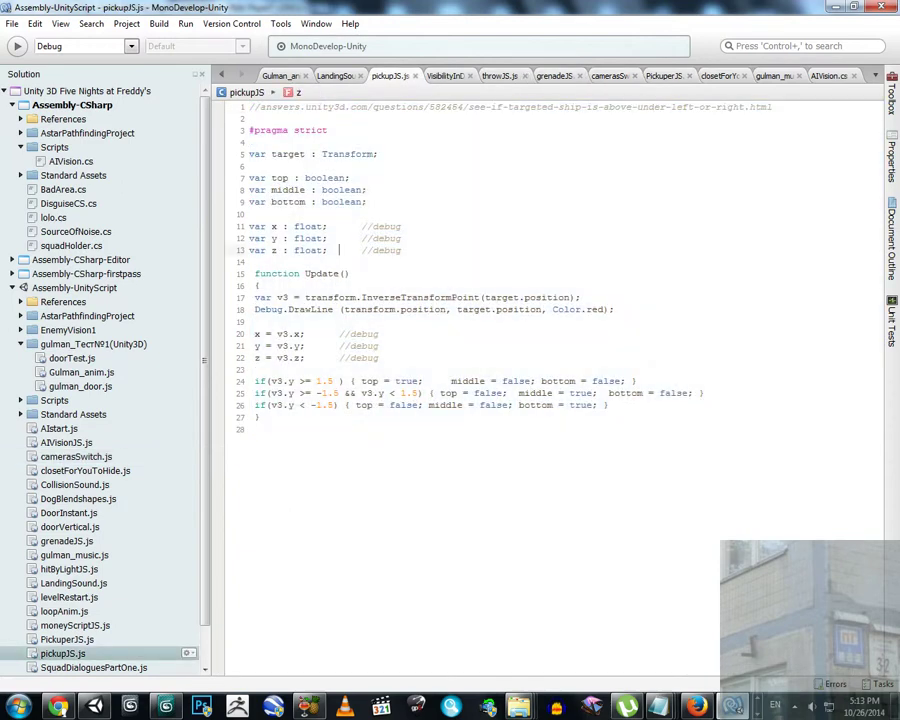
double_click(279, 178)
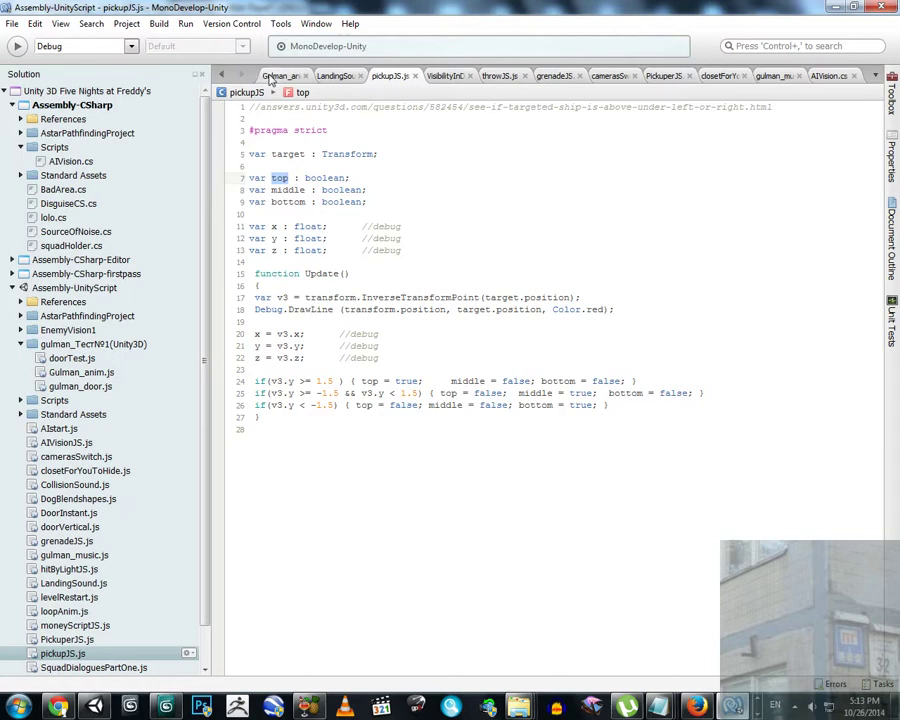
click(268, 75)
drag(676, 454, 699, 454)
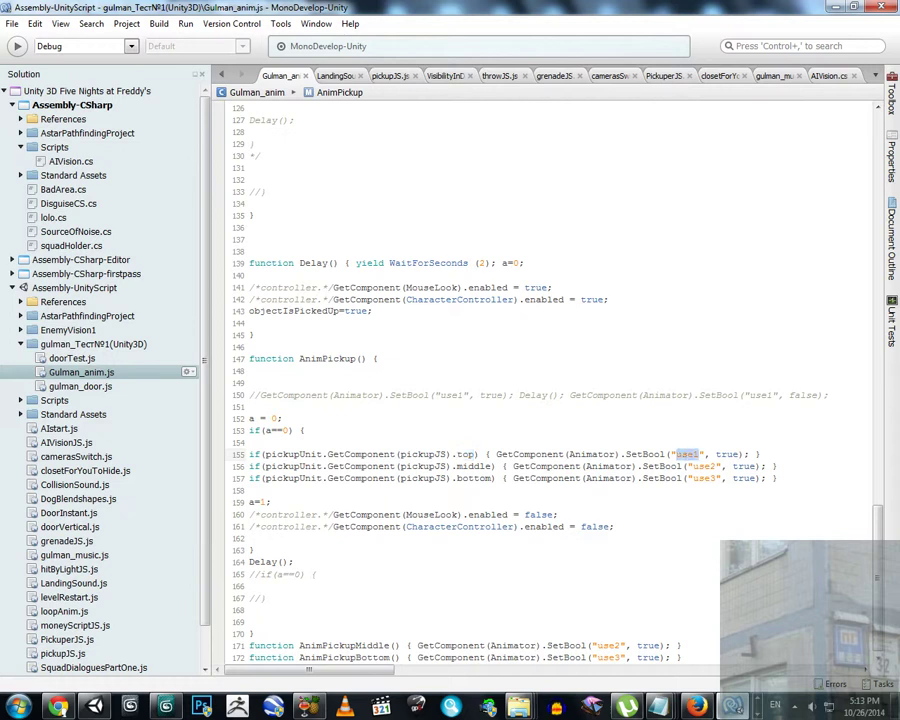
Compare the middle boolean in pickupJS.js with the use2 animator call in Gulman_anim.js and return to the start of that script.
double_click(473, 466)
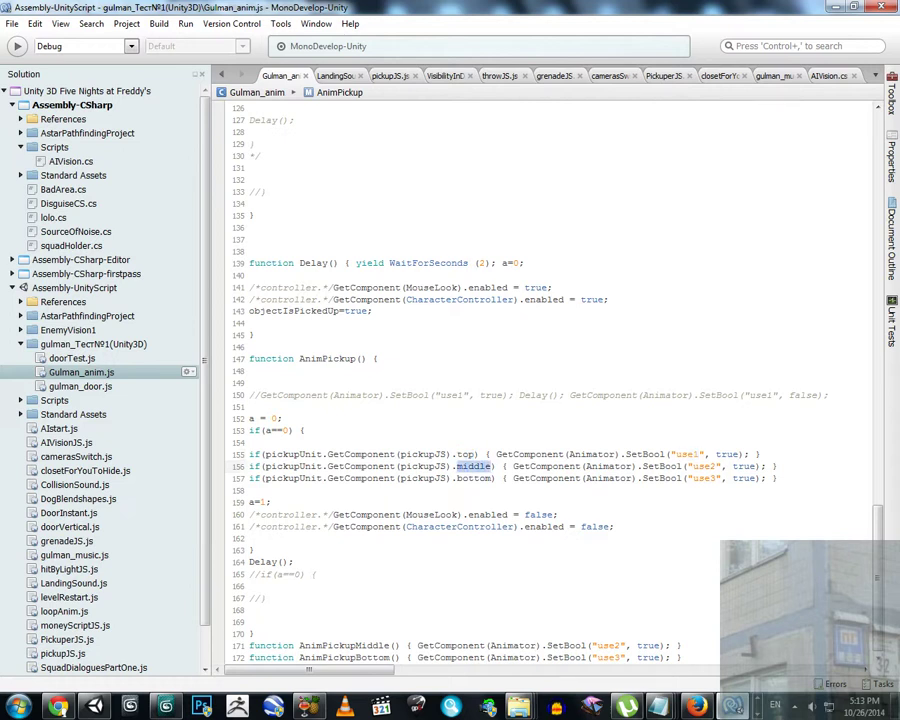
click(398, 77)
drag(271, 190, 305, 190)
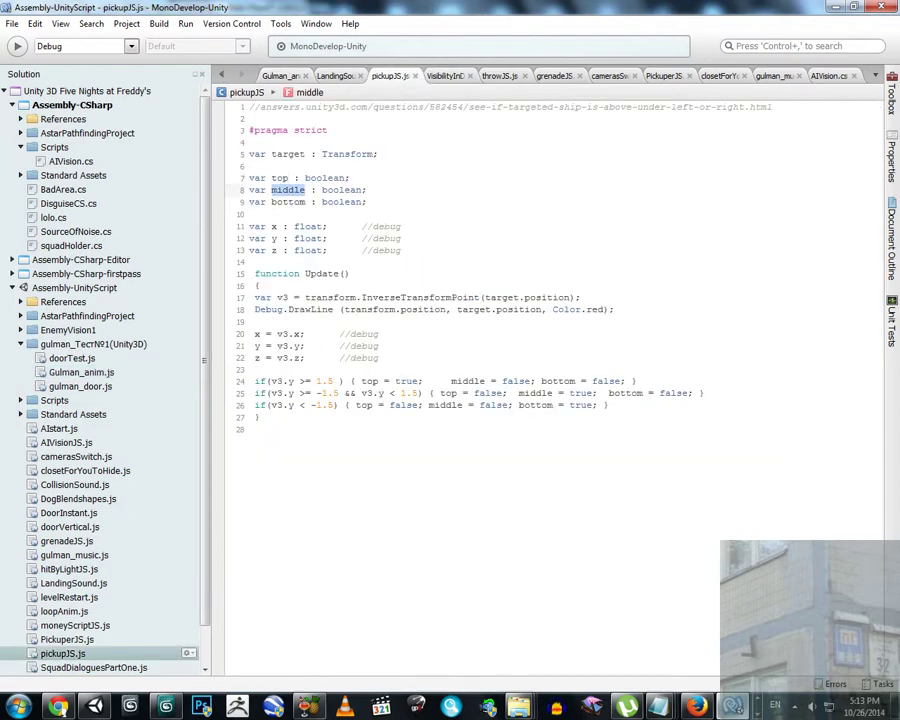
click(274, 78)
drag(721, 466, 671, 466)
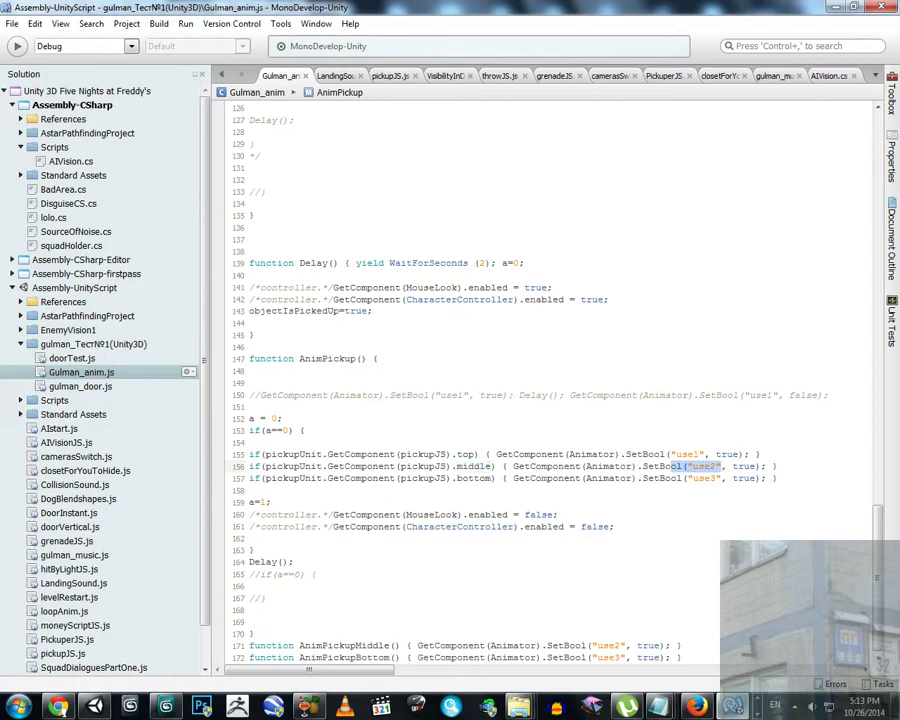
scroll(550, 380, up, 20)
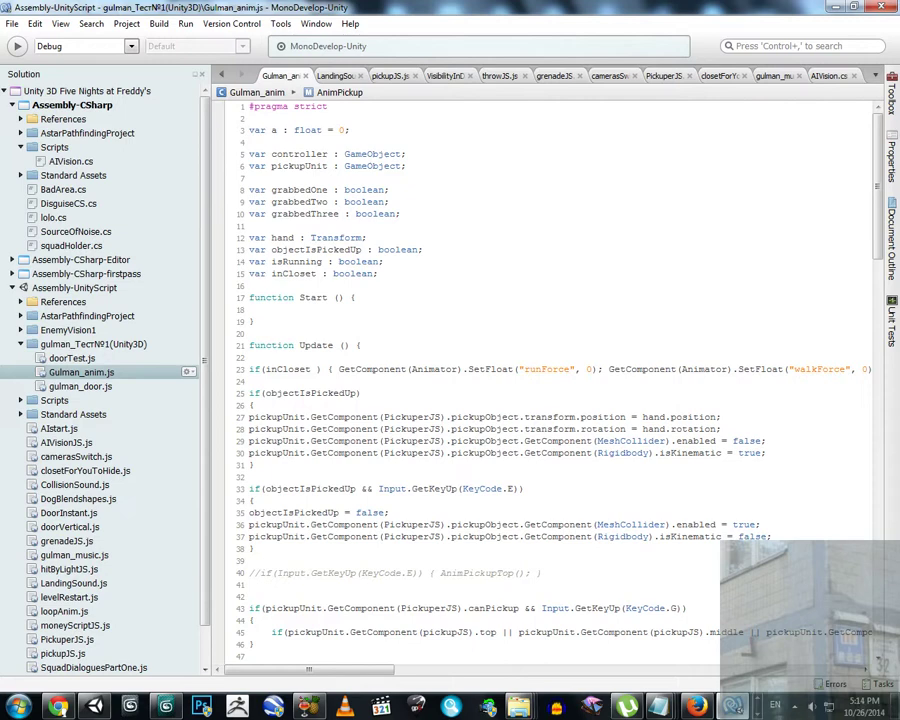
Switch to Paint and sketch a black stick figure with a head, body, two arms and two legs.
click(758, 709)
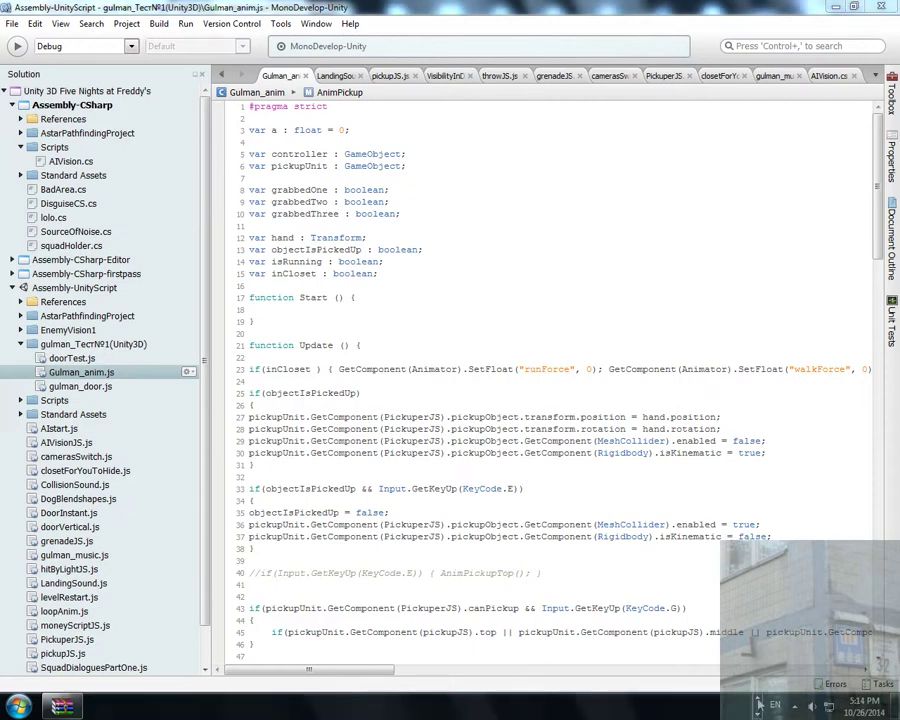
click(758, 700)
click(18, 706)
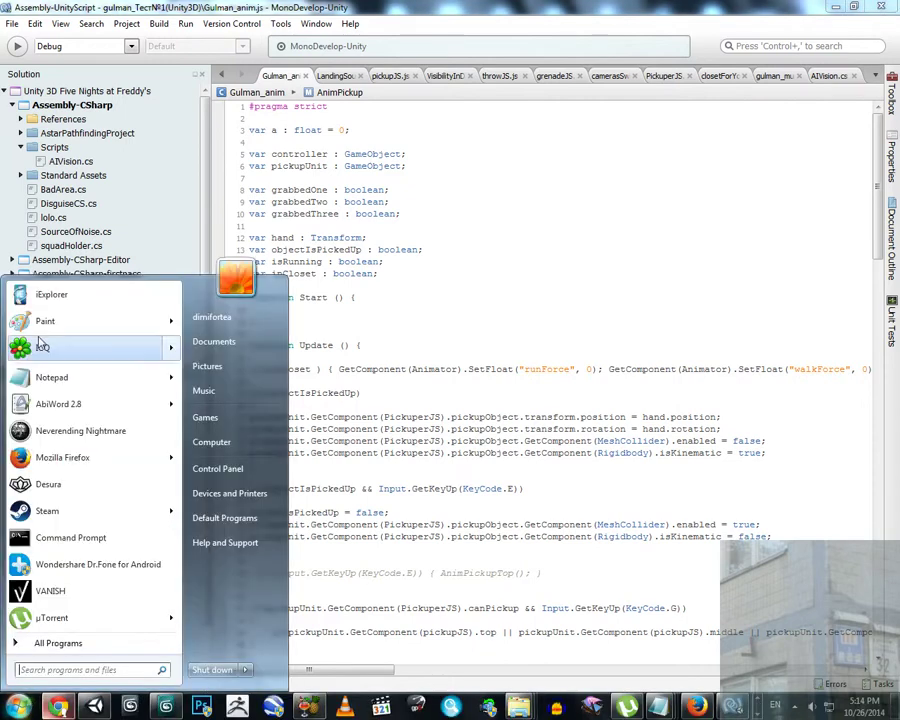
click(52, 321)
mouse_move(250, 222)
mouse_down()
mouse_move(273, 288)
mouse_move(243, 211)
mouse_up()
drag(269, 295, 228, 452)
drag(253, 318, 415, 430)
mouse_move(288, 342)
mouse_down()
mouse_move(290, 490)
mouse_move(249, 600)
mouse_up()
drag(302, 495, 381, 614)
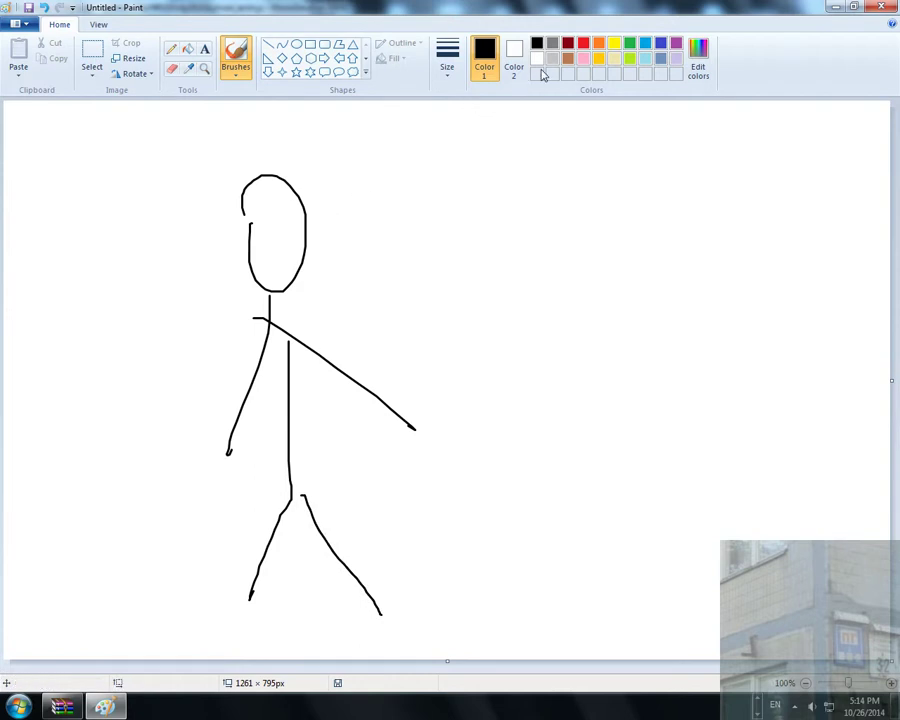
Draw a long horizontal green arrow from the figure's head and an orange field-of-view cone around it.
click(629, 43)
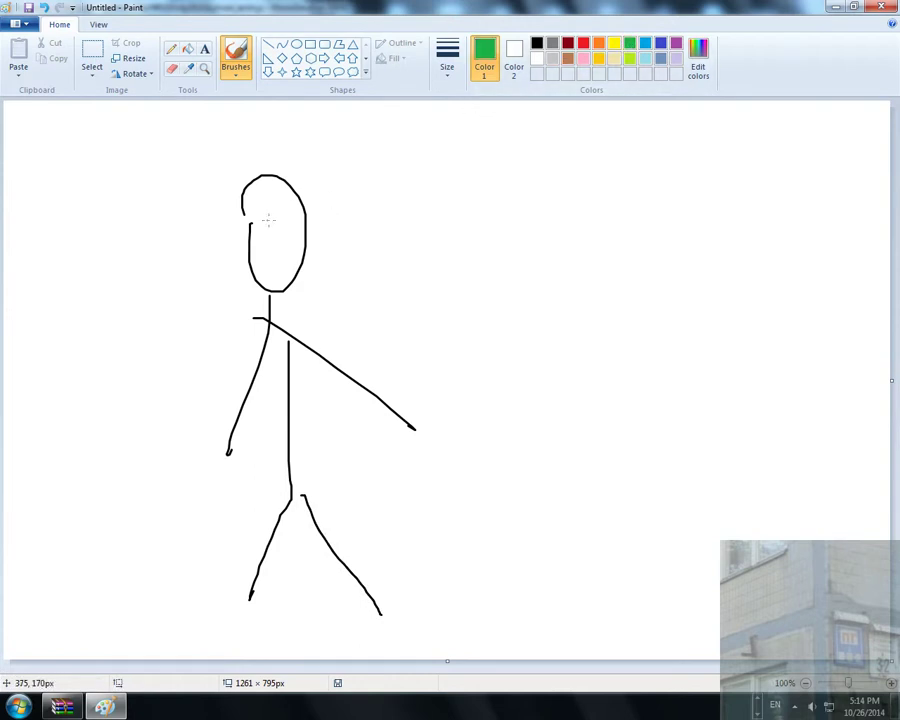
mouse_move(269, 219)
mouse_down()
mouse_move(637, 217)
mouse_move(679, 185)
mouse_move(657, 259)
mouse_up()
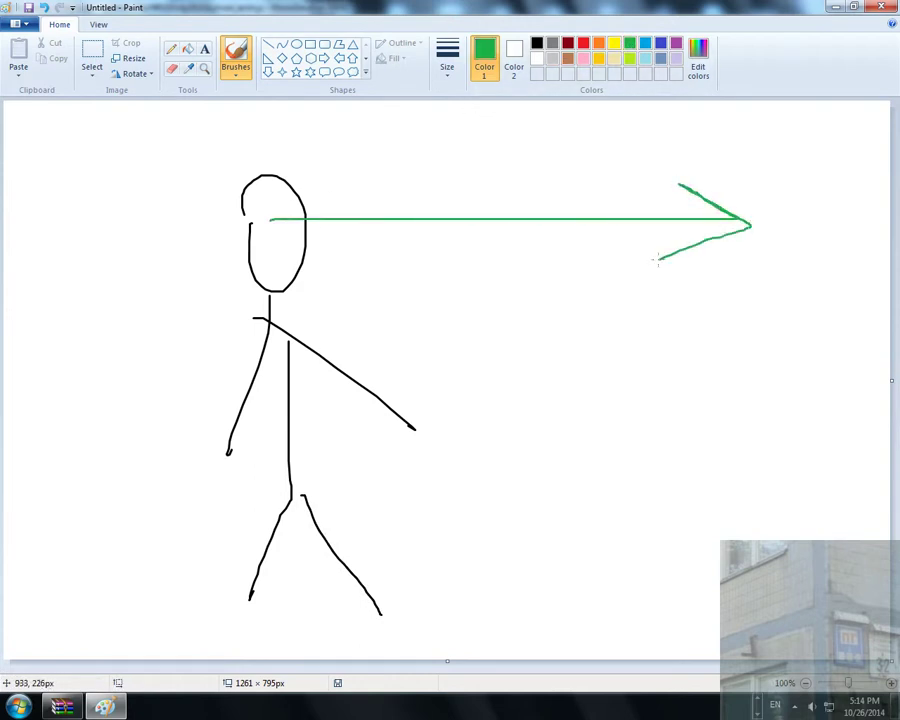
click(598, 43)
drag(281, 217, 363, 192)
drag(429, 175, 705, 100)
mouse_move(274, 219)
mouse_down()
mouse_move(660, 515)
mouse_move(830, 460)
mouse_move(742, 98)
mouse_up()
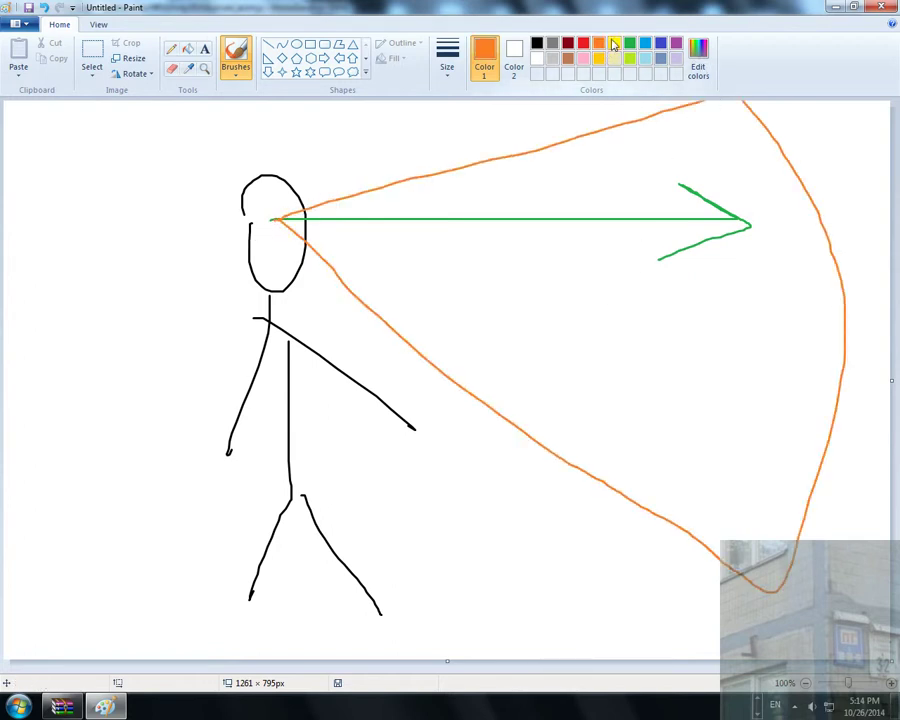
Draw a red rectangle inside the orange cone, below the green arrow, to represent the object.
click(614, 43)
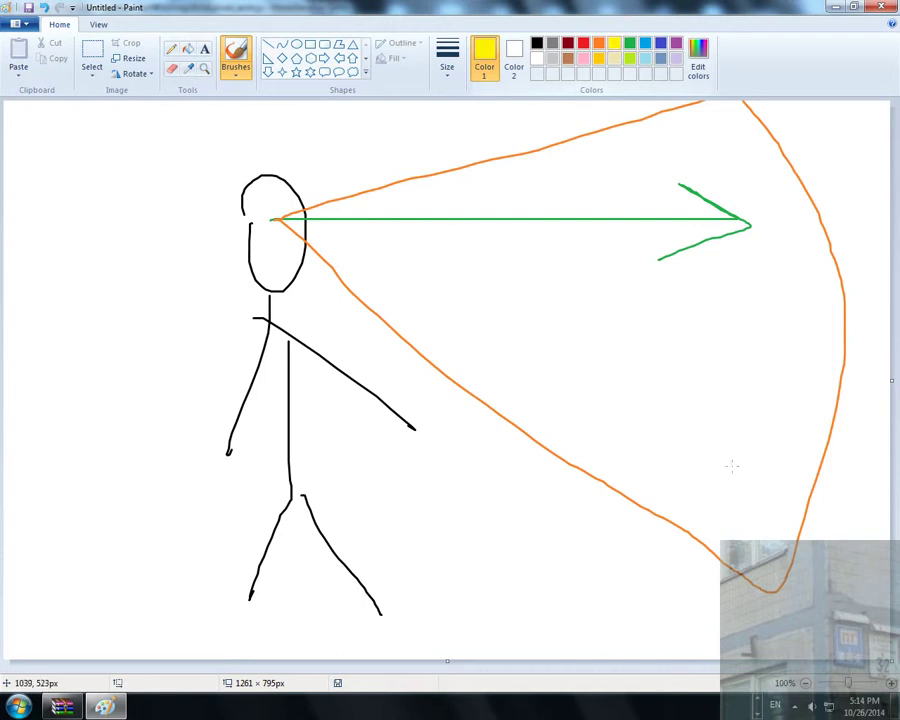
click(583, 43)
mouse_move(773, 376)
mouse_down()
mouse_move(673, 430)
mouse_move(771, 360)
mouse_up()
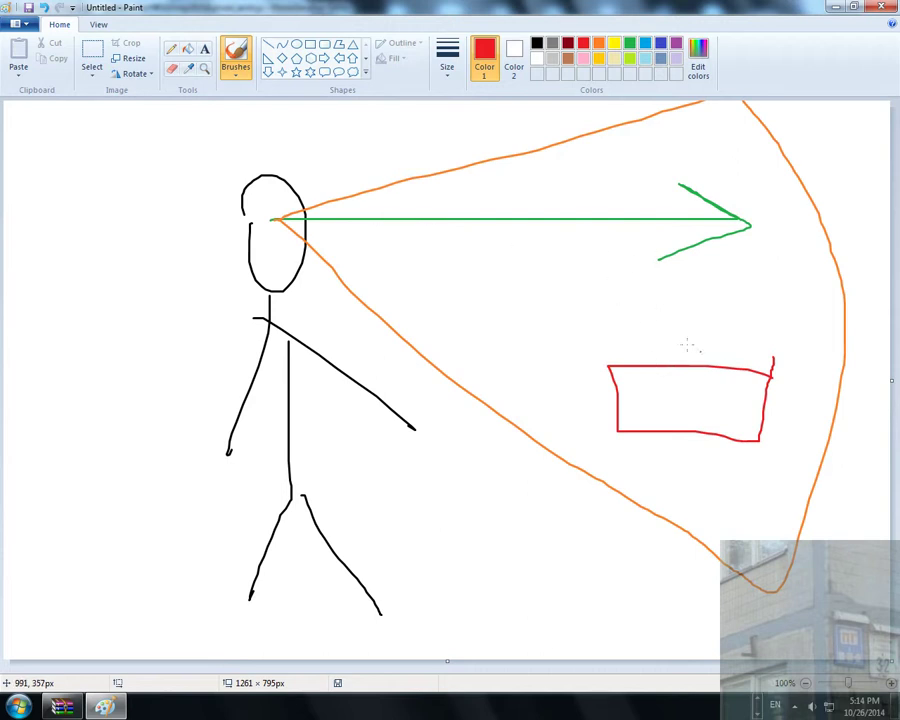
Try to draw a red arrow from the figure's head to the red rectangle.
mouse_move(292, 220)
mouse_down()
mouse_move(522, 299)
mouse_move(656, 396)
mouse_move(716, 333)
mouse_up()
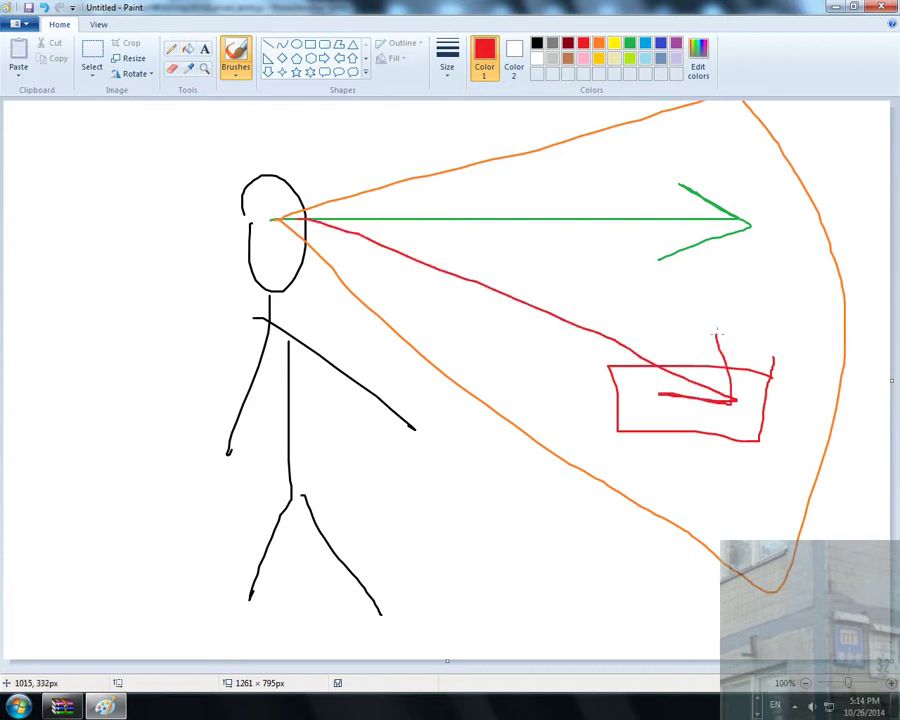
key(ctrl+z)
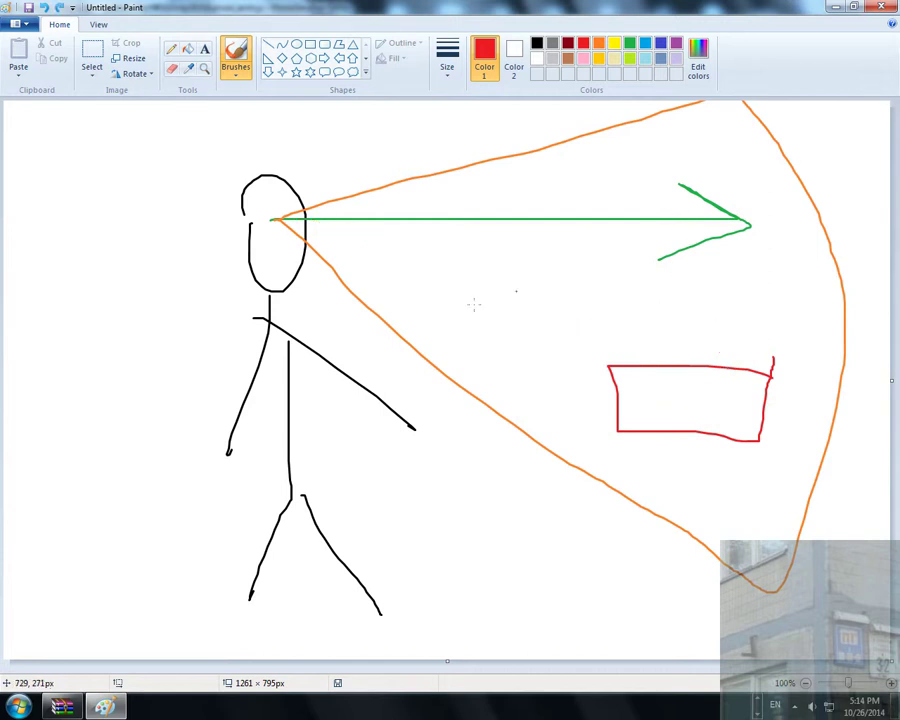
Try to draw a red line from the green arrow's tip to the end of the figure's outstretched arm.
mouse_move(724, 223)
mouse_down()
mouse_move(486, 382)
mouse_move(412, 416)
mouse_up()
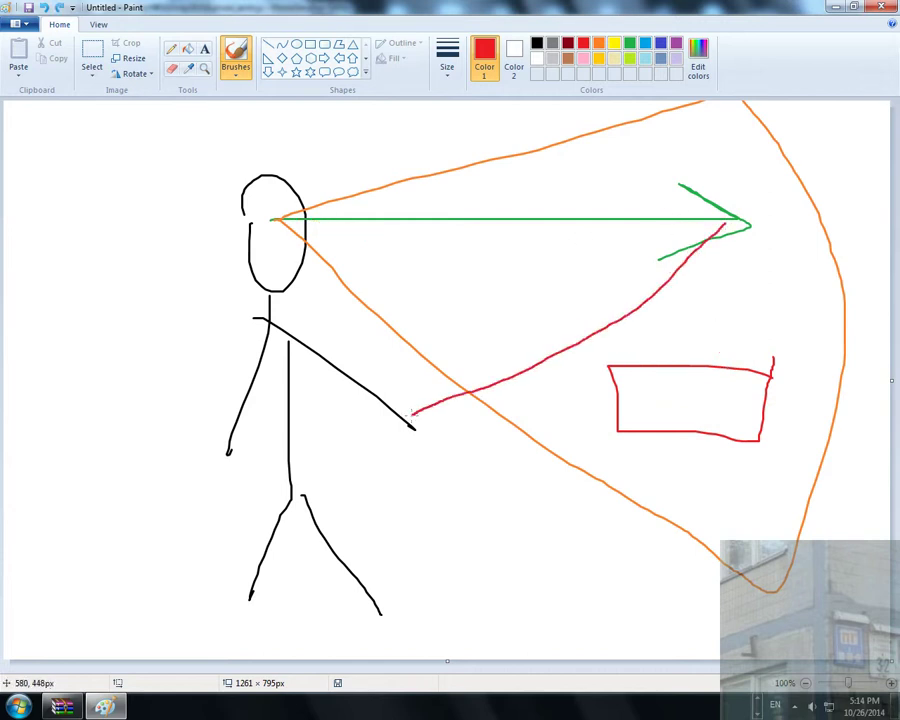
key(ctrl+z)
mouse_move(725, 222)
mouse_down()
mouse_move(528, 395)
mouse_move(410, 427)
mouse_up()
key(ctrl+z)
Mark the green arrow and the figure's outstretched arm with a red curly brace and a red cross each.
mouse_move(303, 225)
mouse_down()
mouse_move(422, 276)
mouse_move(650, 234)
mouse_up()
click(470, 293)
drag(470, 293, 430, 318)
drag(442, 297, 488, 337)
mouse_move(277, 315)
mouse_down()
mouse_move(420, 382)
mouse_move(417, 402)
mouse_up()
drag(398, 318, 373, 337)
drag(380, 307, 410, 363)
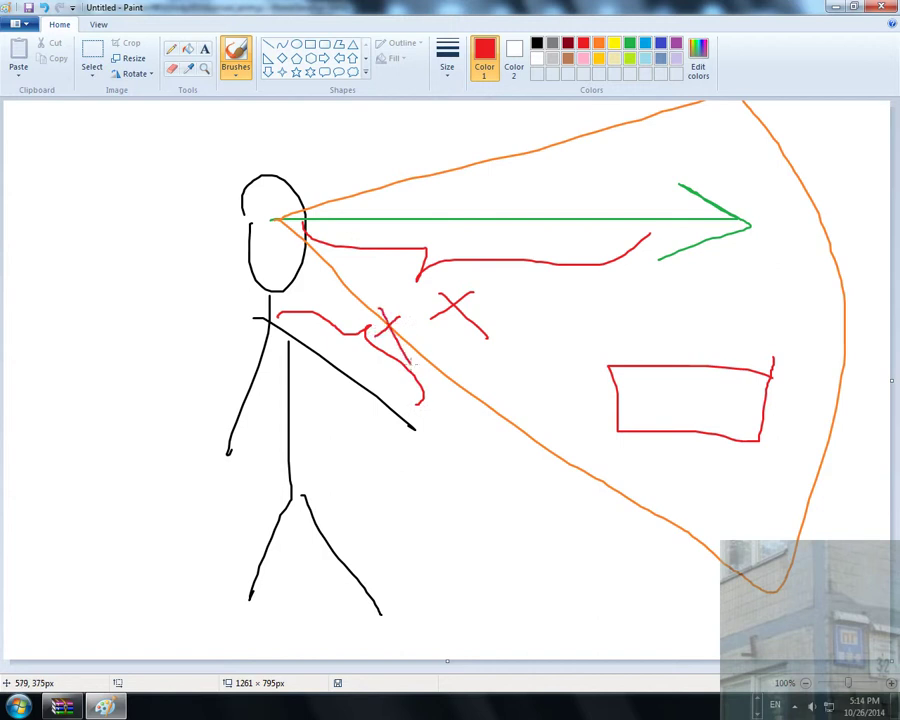
Undo the red braces and crosses drawn beside the green arrow and the arm.
key(ctrl+z)
key(ctrl+z)
key(ctrl+z)
key(ctrl+z)
key(ctrl+z)
key(ctrl+z)
key(ctrl+z)
key(ctrl+z)
key(ctrl+z)
key(ctrl+z)
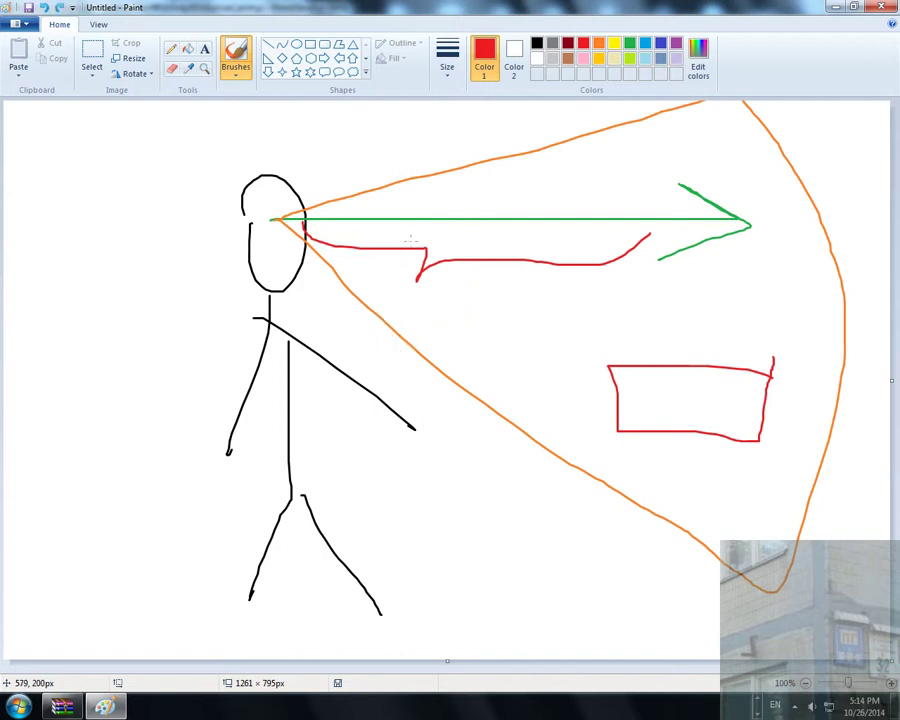
Add the red text label "wecanpickup=true" beside the figure's head, on the side away from the cone.
click(204, 48)
drag(22, 178, 218, 363)
text(weca)
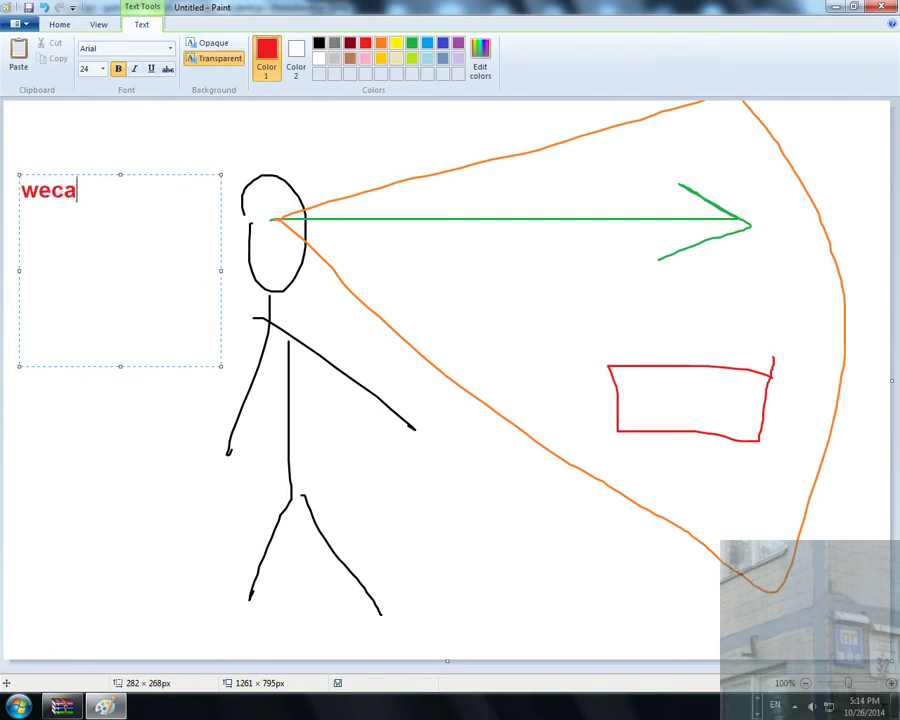
text(npickup)
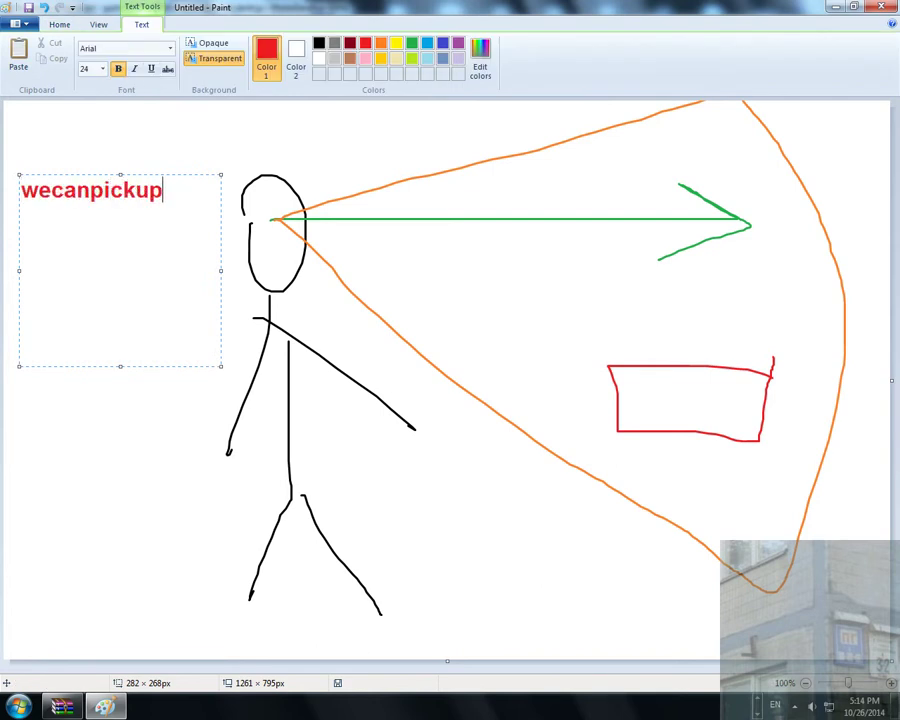
text(=true)
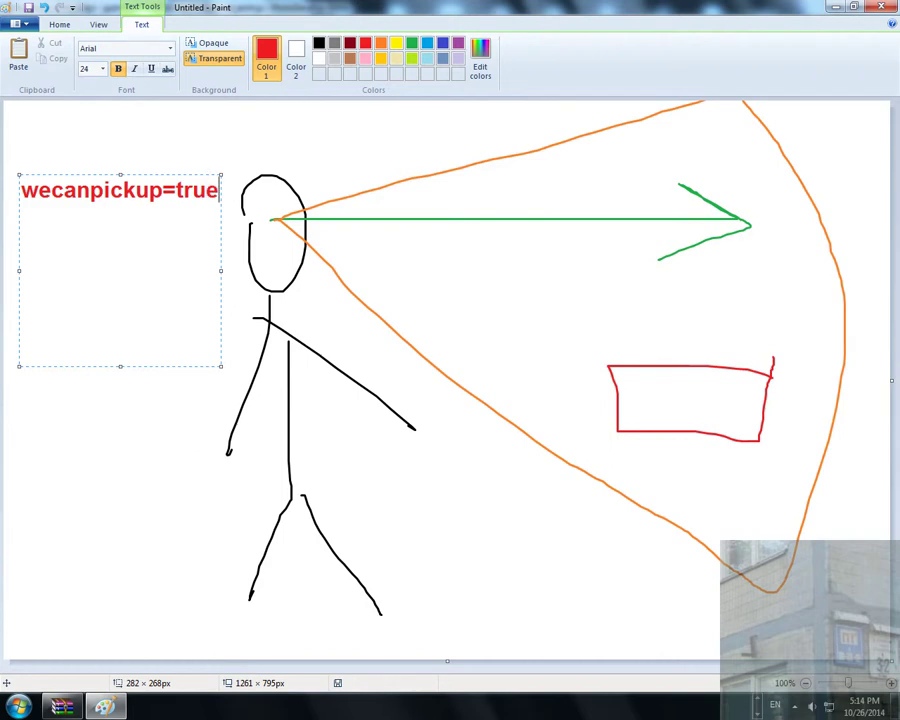
click(270, 169)
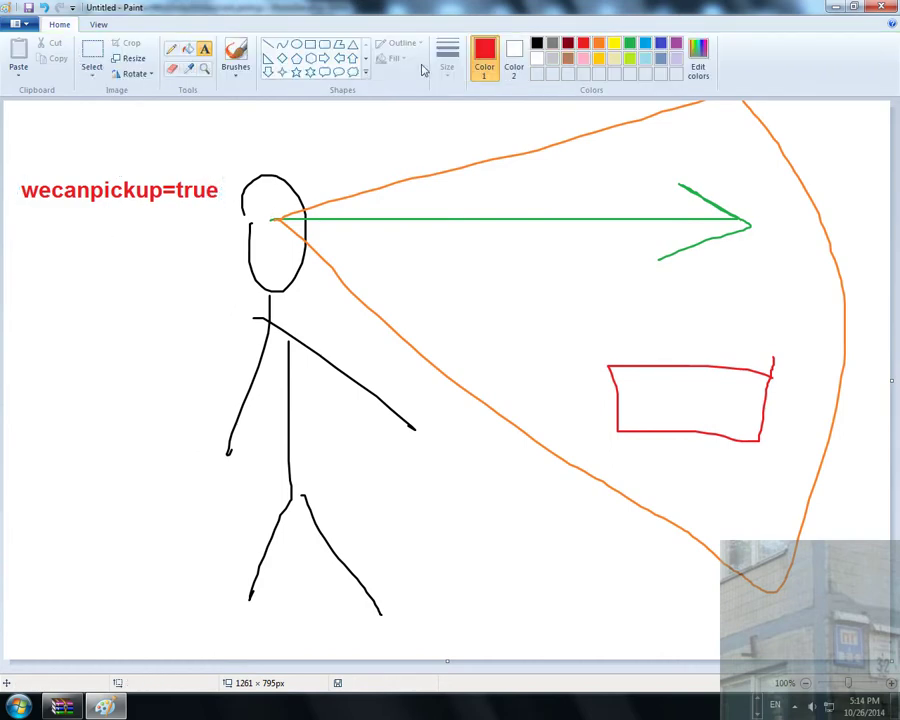
Brush a red line from the figure's head along the underside of the green arrow to just beyond the orange cone's far edge.
click(236, 55)
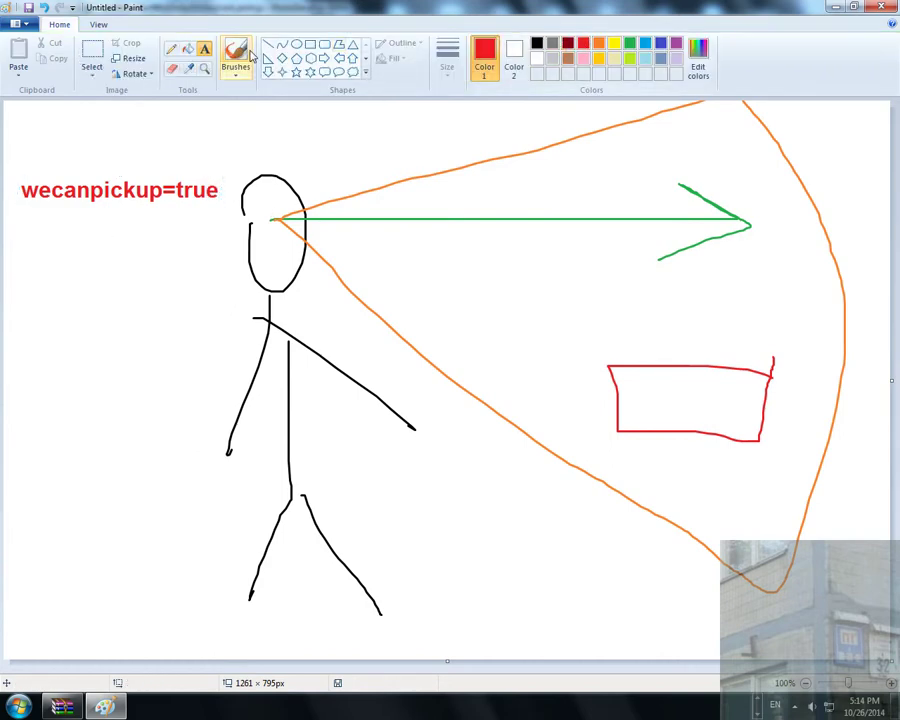
mouse_move(295, 223)
mouse_down()
mouse_move(619, 251)
mouse_move(848, 243)
mouse_move(858, 227)
mouse_move(869, 231)
mouse_move(863, 224)
mouse_up()
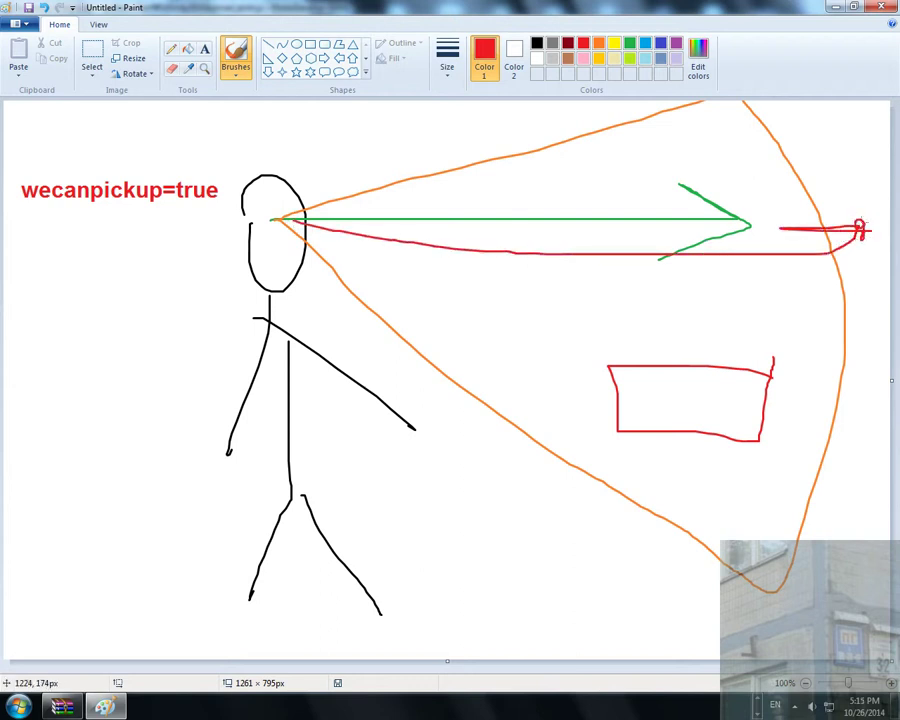